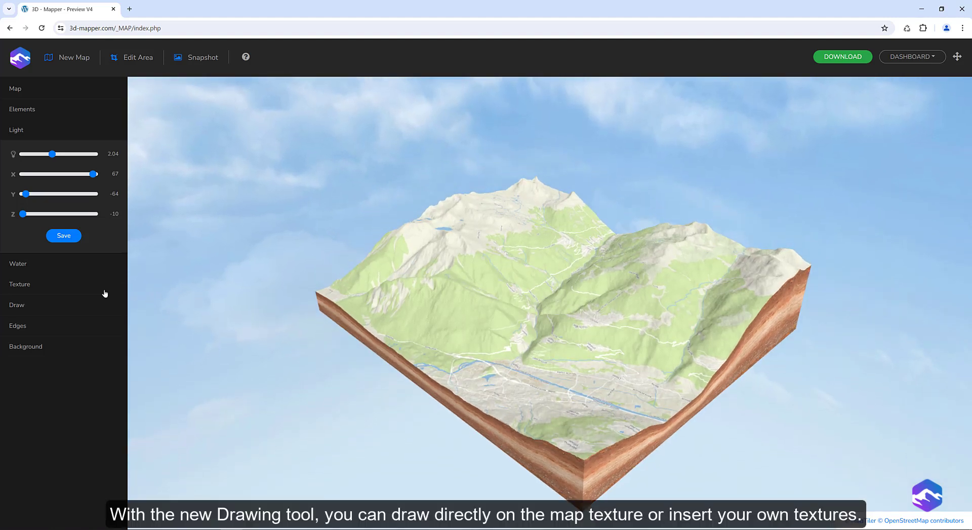
Step: Draw a yellow route on the map texture and save it onto the 3D terrain
click(34, 306)
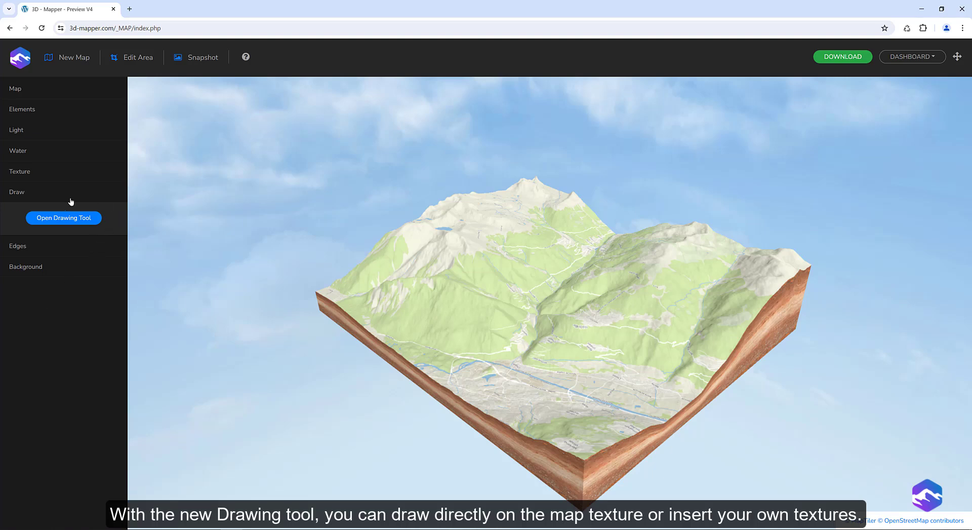
click(68, 217)
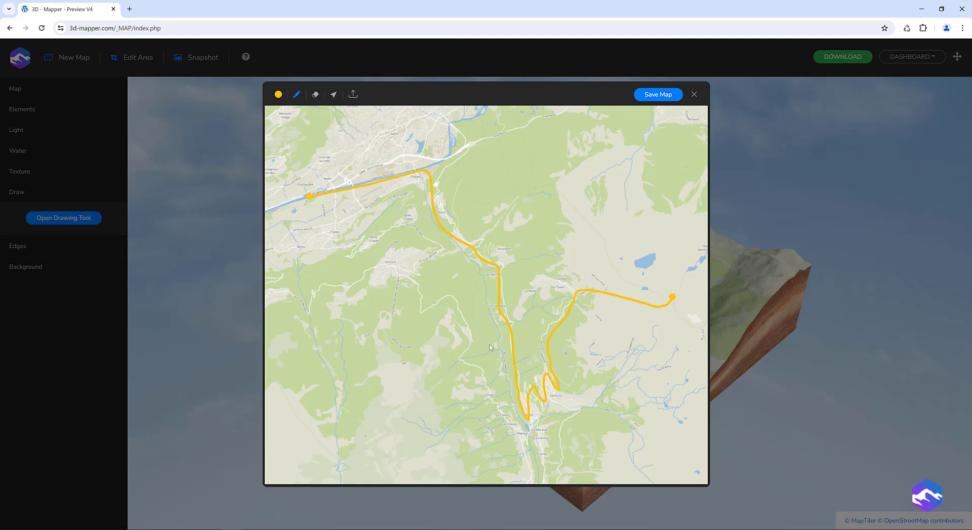
click(658, 94)
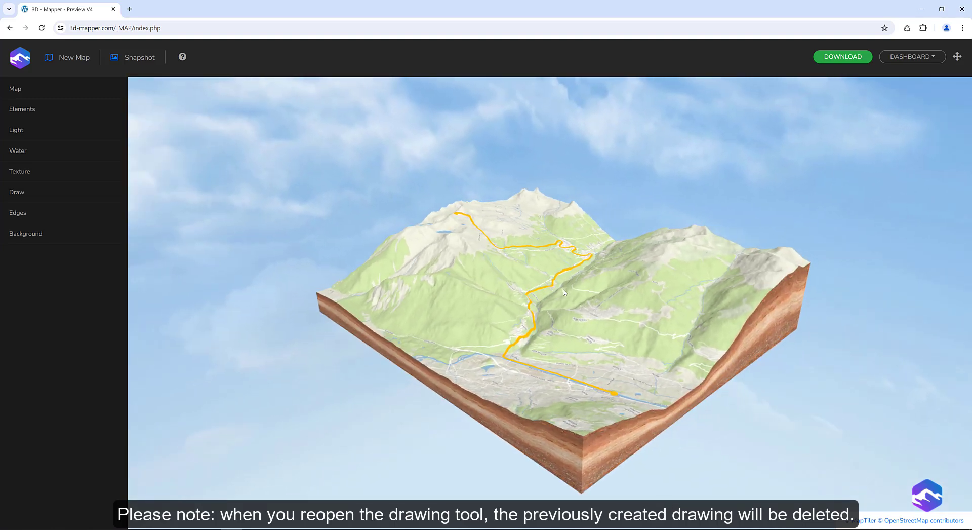
click(30, 197)
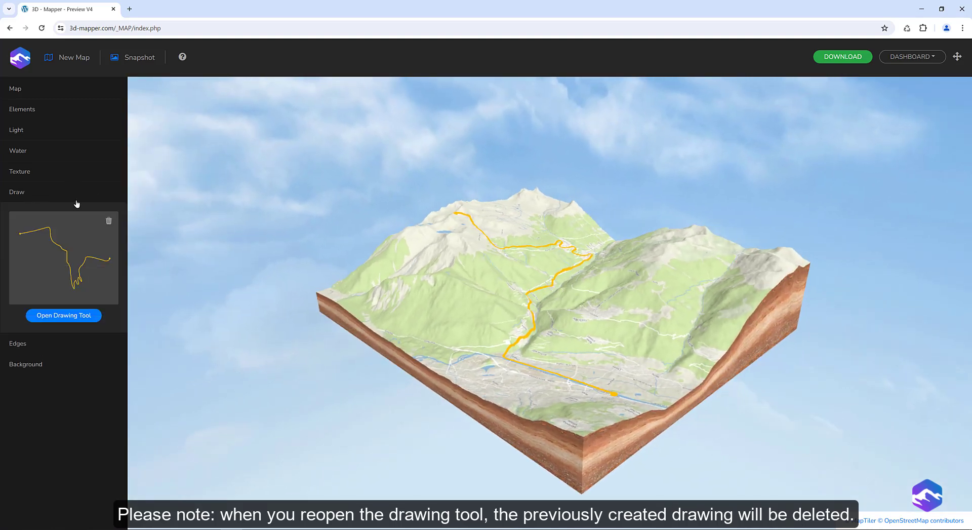
Step: Draw thin and thick straight yellow lines, then two thin yellow curves without endpoints
click(58, 317)
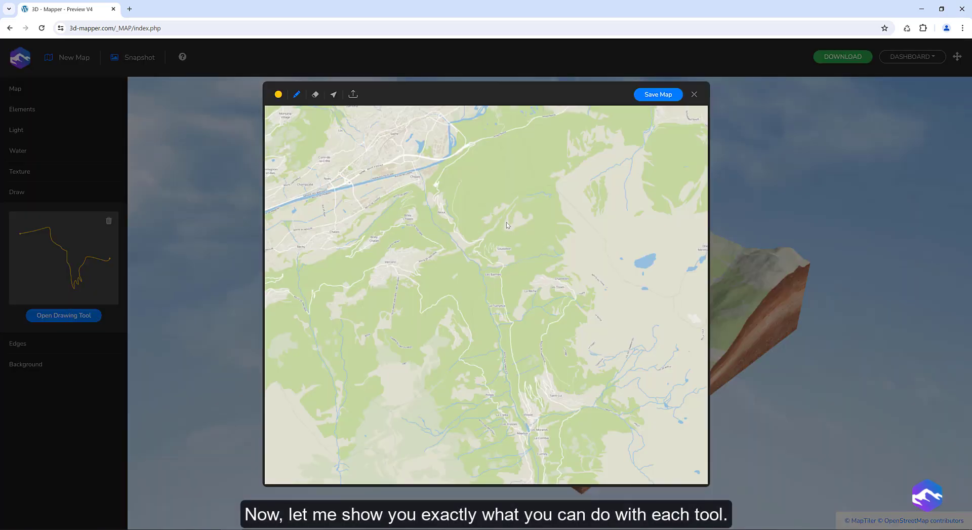
drag(544, 171, 449, 351)
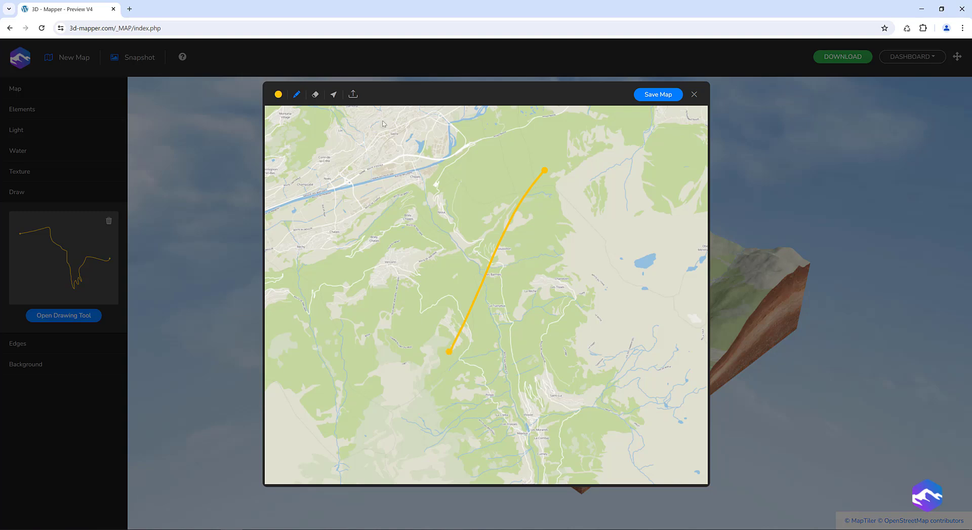
click(298, 97)
drag(306, 123, 298, 123)
drag(433, 292, 509, 169)
click(316, 95)
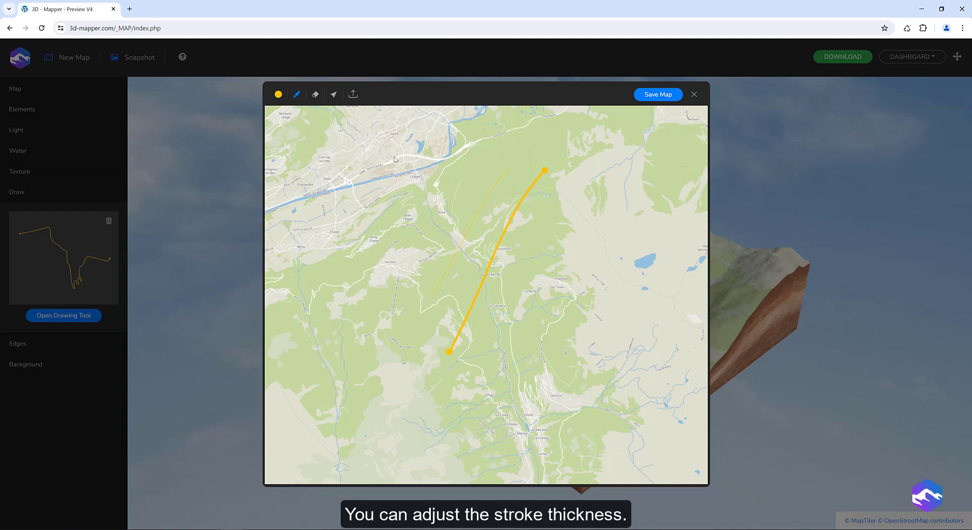
drag(575, 178, 466, 396)
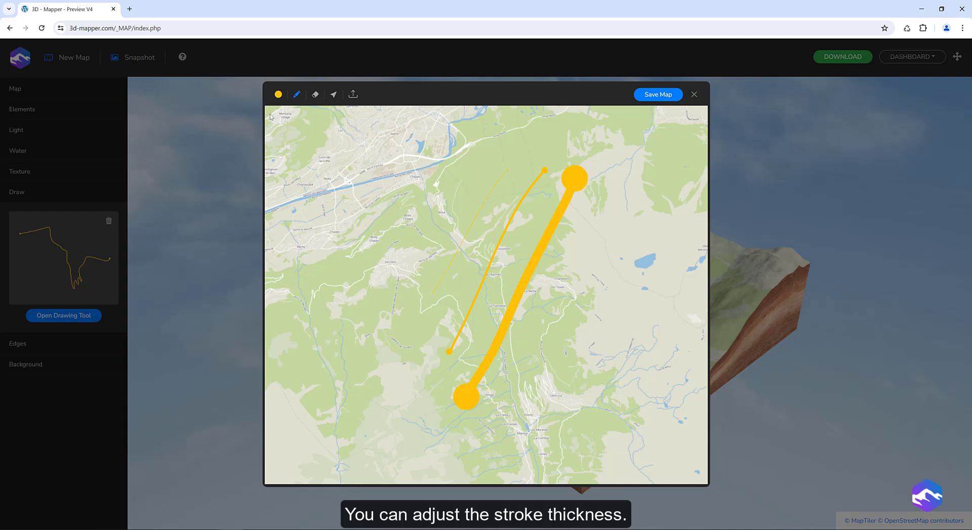
click(297, 95)
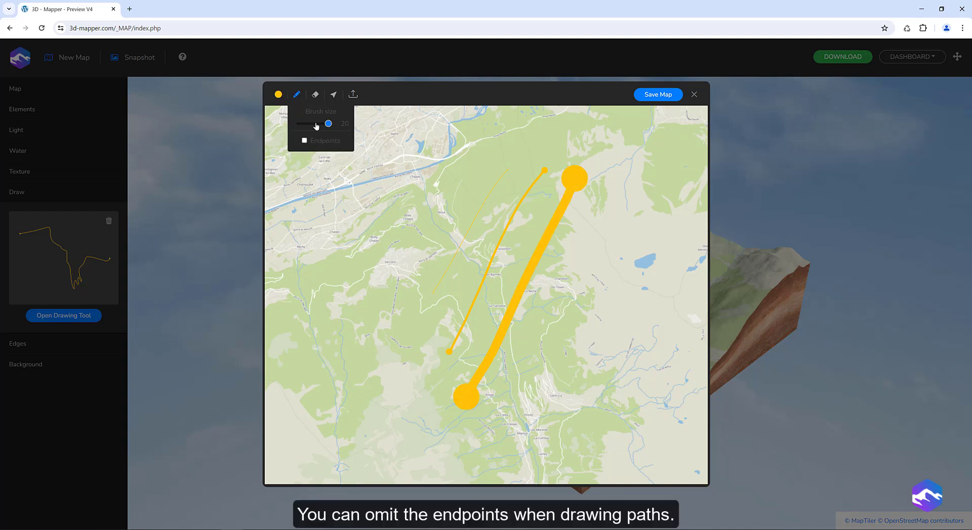
drag(431, 220, 628, 304)
mouse_move(425, 240)
mouse_down()
mouse_move(495, 267)
mouse_move(601, 346)
mouse_up()
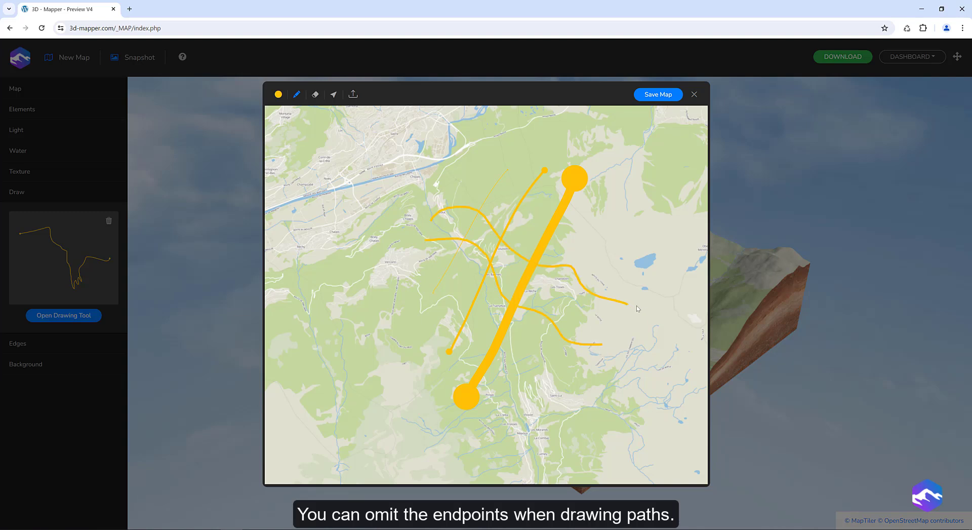
Step: Draw a blue path and a red path across the map
click(297, 95)
click(278, 94)
click(278, 107)
drag(445, 180, 630, 273)
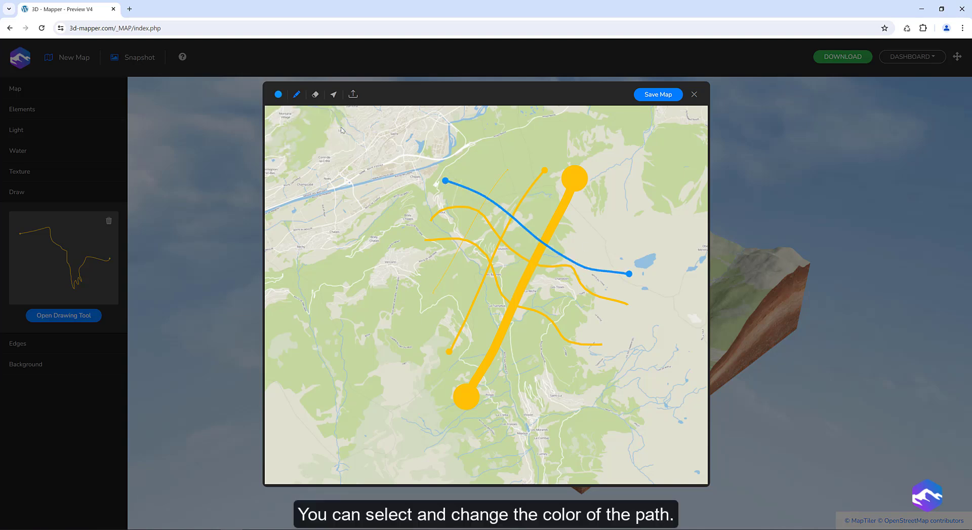
click(278, 94)
click(279, 146)
drag(385, 286, 604, 393)
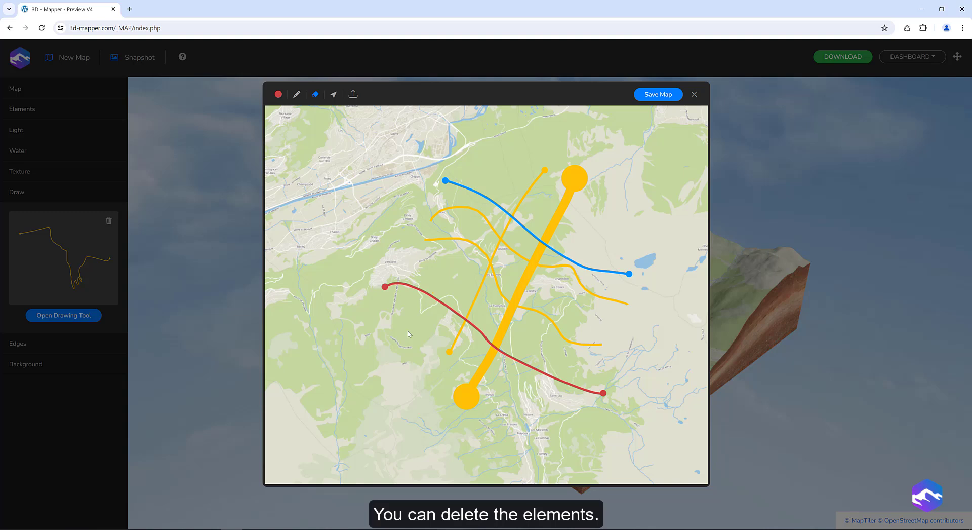
Step: Erase the red, blue and yellow test paths from the map
click(446, 303)
click(486, 245)
click(495, 237)
click(514, 218)
click(515, 216)
click(556, 217)
Step: Erase all the leftover endpoint dots and return to the freehand pencil
click(575, 178)
click(545, 170)
click(629, 273)
click(603, 394)
click(466, 396)
click(449, 351)
click(385, 287)
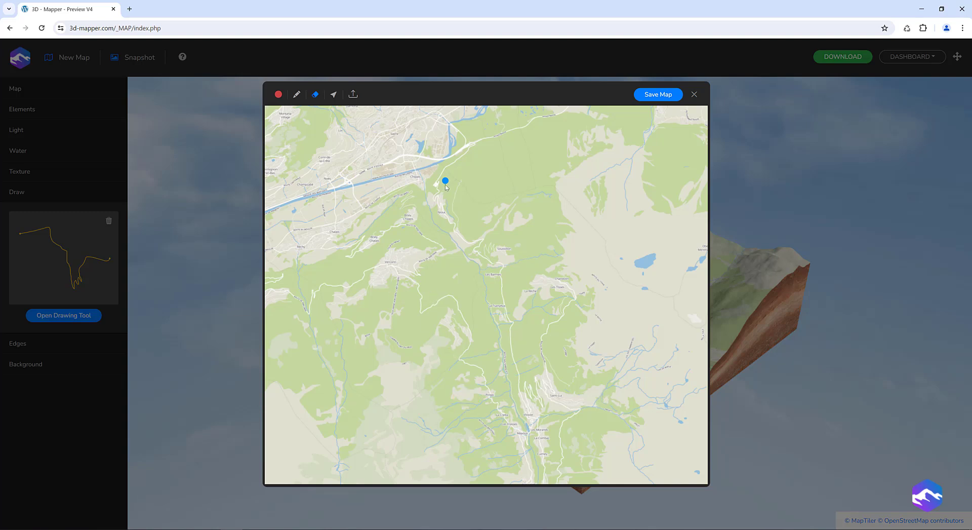
click(297, 94)
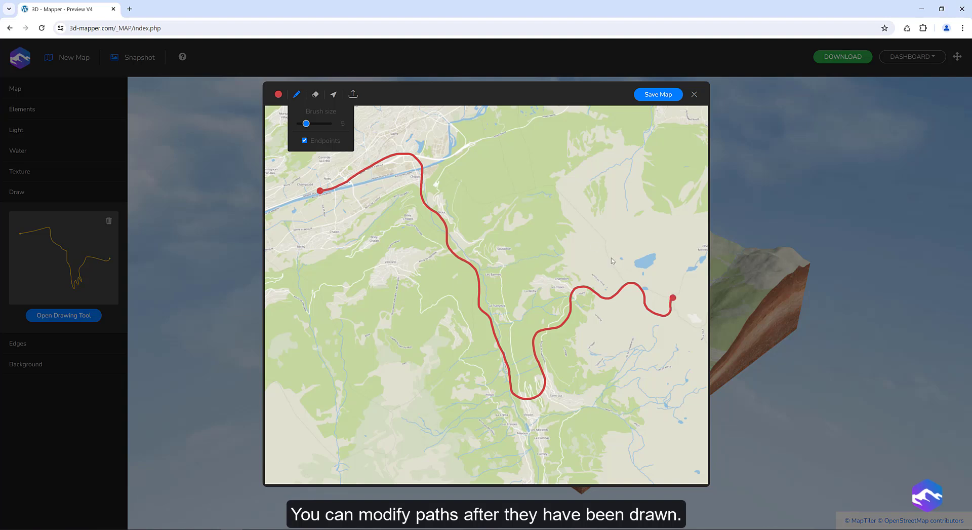
Step: Draw two blue branches joining the red route, one from the west and one from the north
click(279, 95)
click(279, 112)
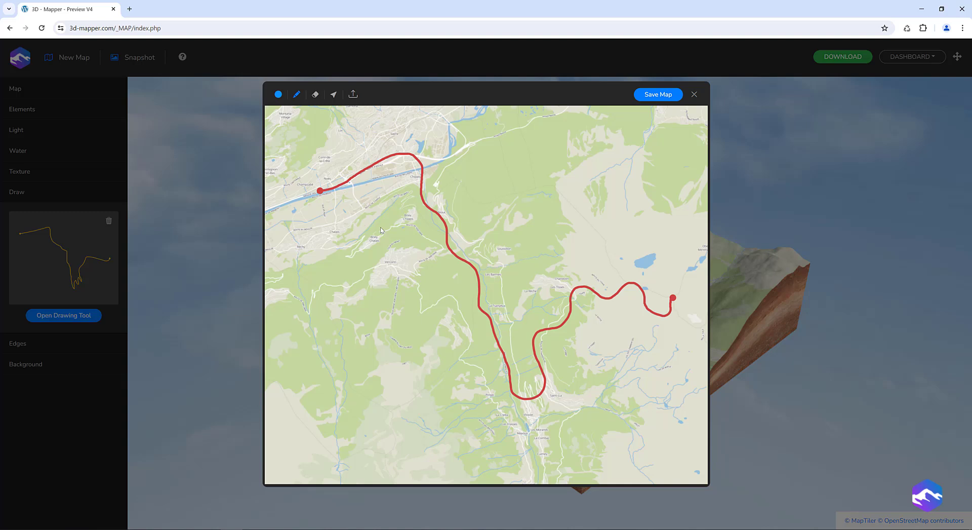
mouse_move(365, 273)
mouse_down()
mouse_move(395, 267)
mouse_move(423, 284)
mouse_move(432, 259)
mouse_up()
mouse_move(409, 153)
mouse_down()
mouse_move(388, 123)
mouse_move(347, 122)
mouse_up()
Step: Recolour the upper branch and its junction dot yellow
click(333, 95)
click(368, 134)
click(278, 96)
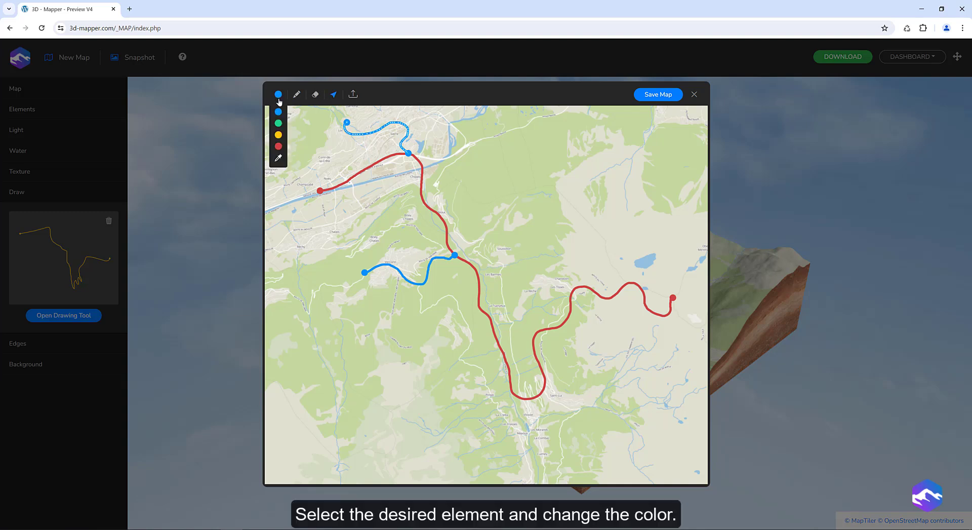
click(279, 135)
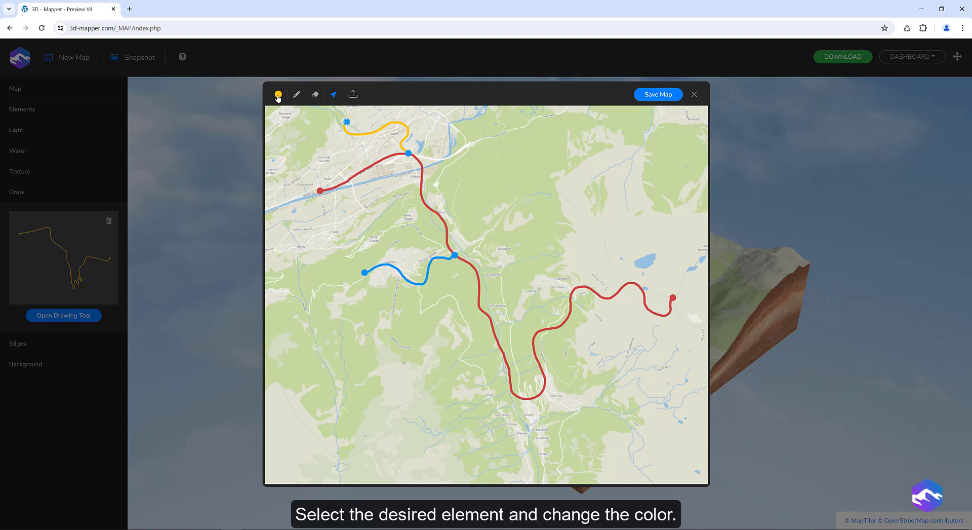
click(278, 95)
click(280, 136)
click(278, 94)
click(280, 135)
Step: Thicken the lower blue branch, raising the brush size to 16
click(408, 281)
click(297, 94)
mouse_move(306, 124)
mouse_down()
mouse_move(326, 124)
mouse_move(320, 128)
mouse_up()
click(334, 95)
click(363, 275)
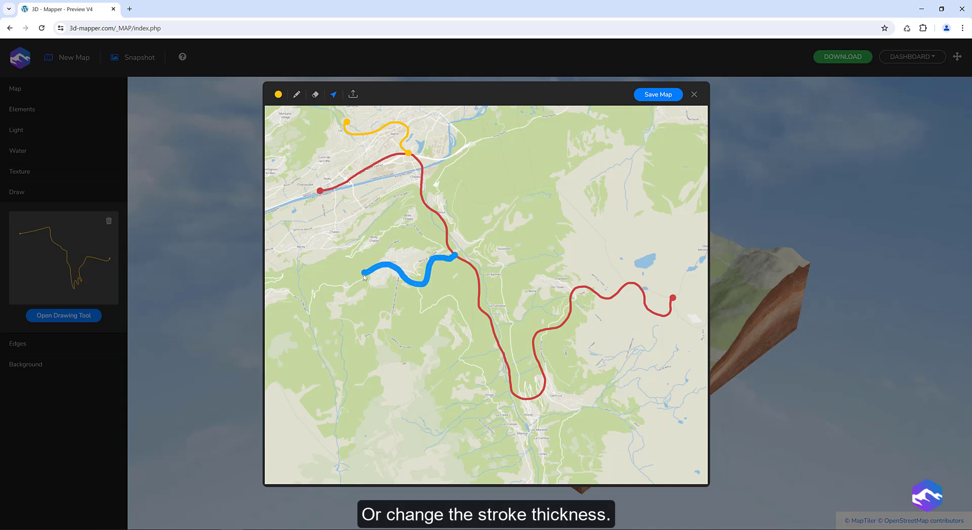
click(297, 95)
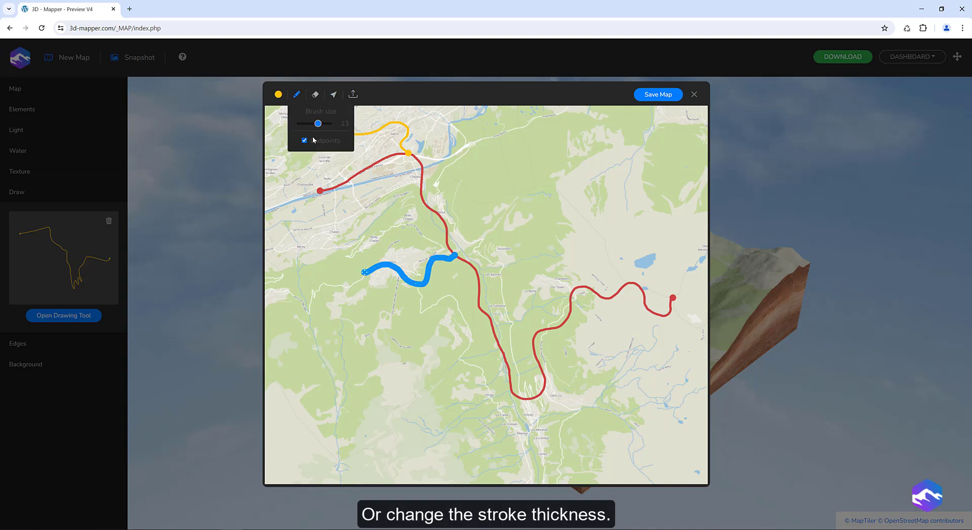
drag(318, 123, 323, 124)
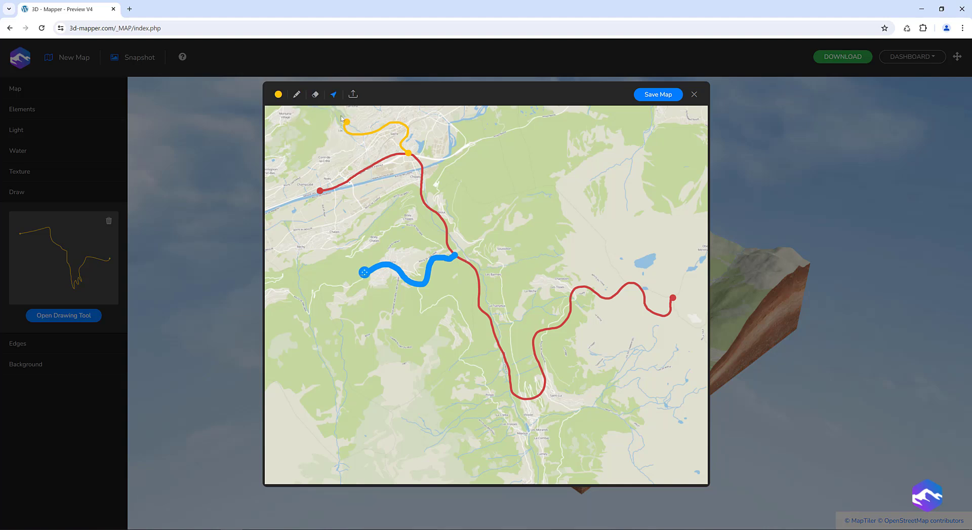
Step: Shift the lower blue branch down and right so its end dots meet the red route
click(333, 94)
click(296, 95)
click(333, 93)
drag(409, 289, 433, 342)
drag(454, 259, 478, 308)
click(363, 274)
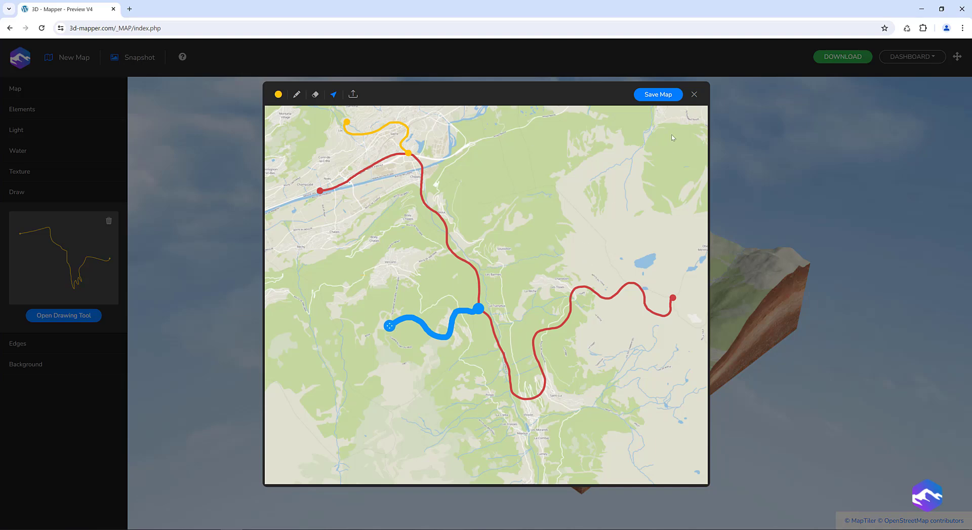
Step: Save the red, blue and yellow routes onto the 3D terrain and show the Draw options
click(660, 98)
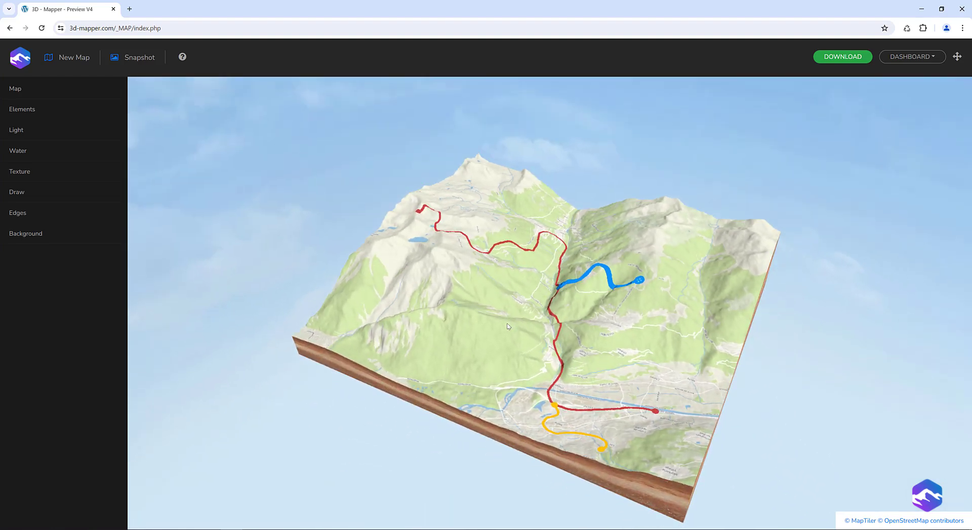
click(17, 192)
Step: Upload the green watercolor texture from the textures folder and save it onto the 3D terrain
click(80, 316)
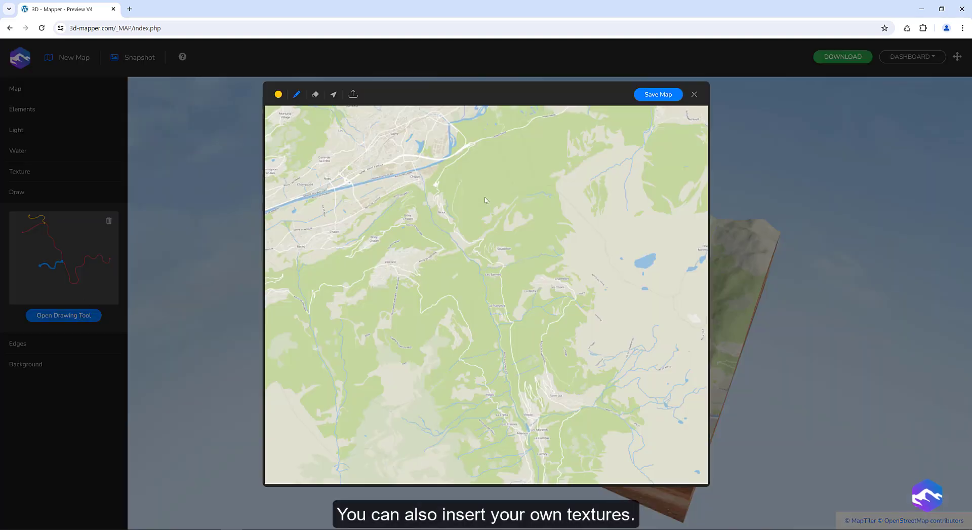
click(353, 95)
click(457, 142)
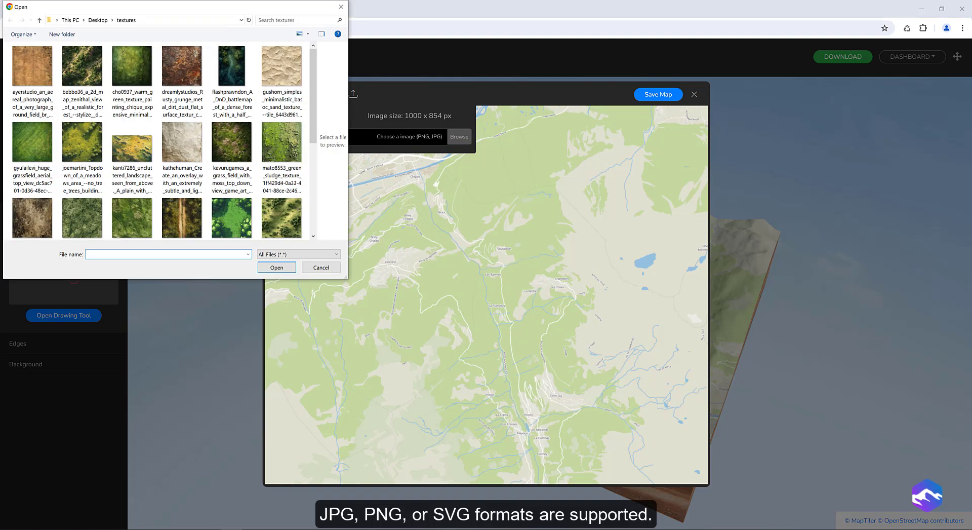
scroll(282, 188, down, 3)
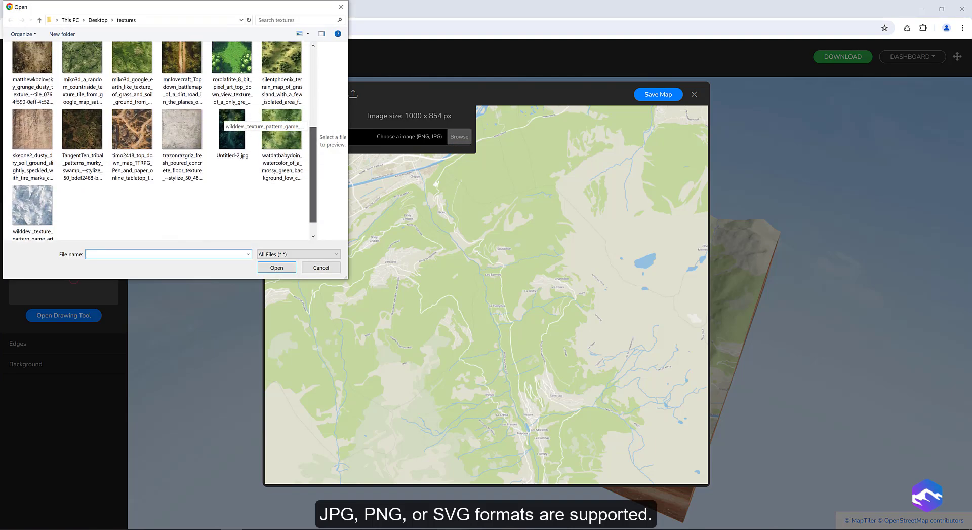
double_click(278, 167)
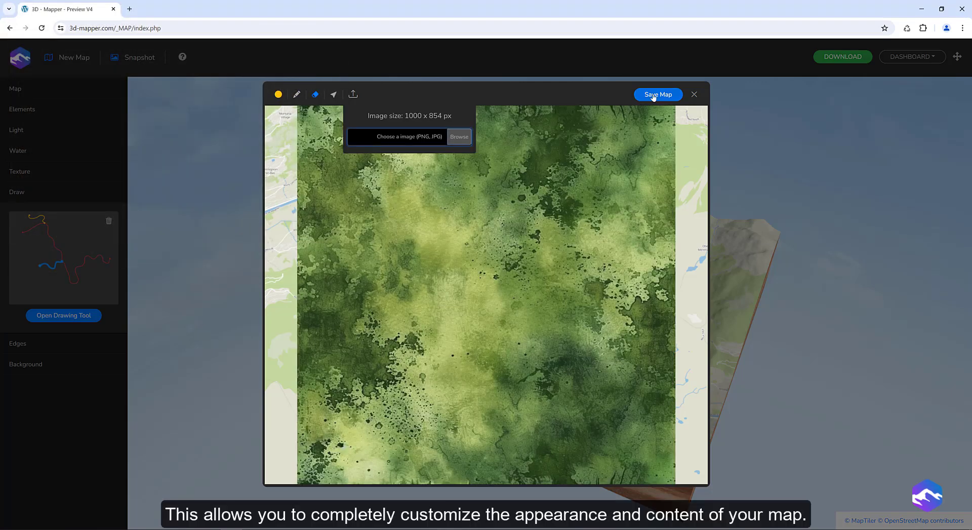
click(654, 100)
click(653, 95)
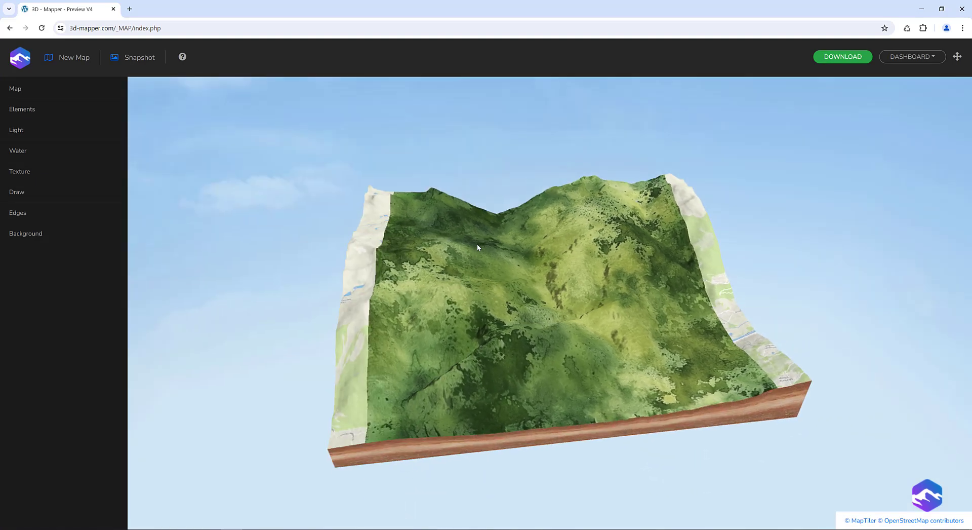
drag(477, 244, 731, 325)
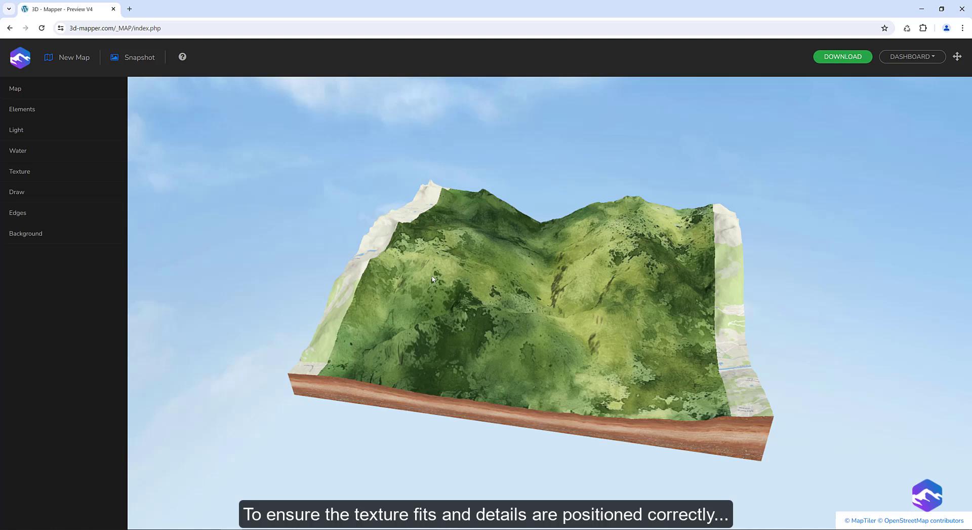
Step: Download the original map texture from the drawing editor as map_texture.png
click(18, 195)
click(65, 315)
click(353, 94)
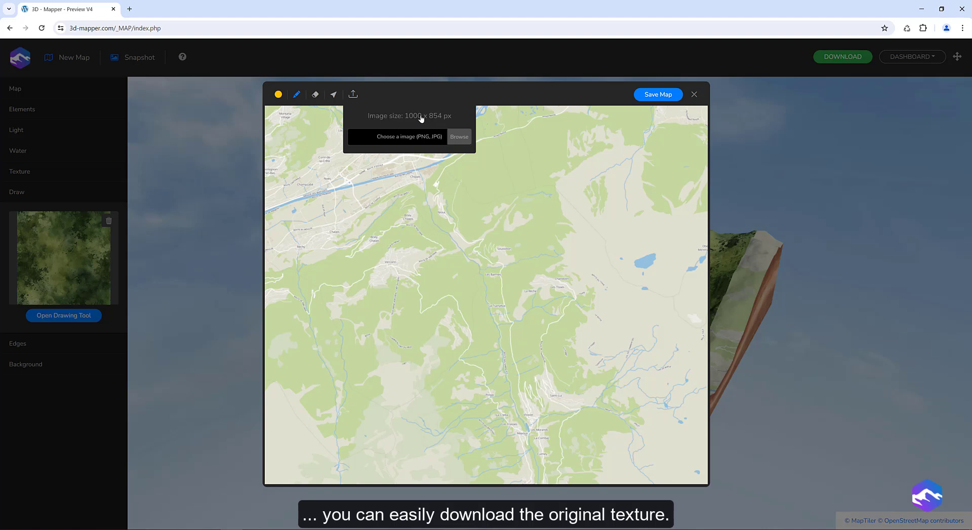
click(415, 116)
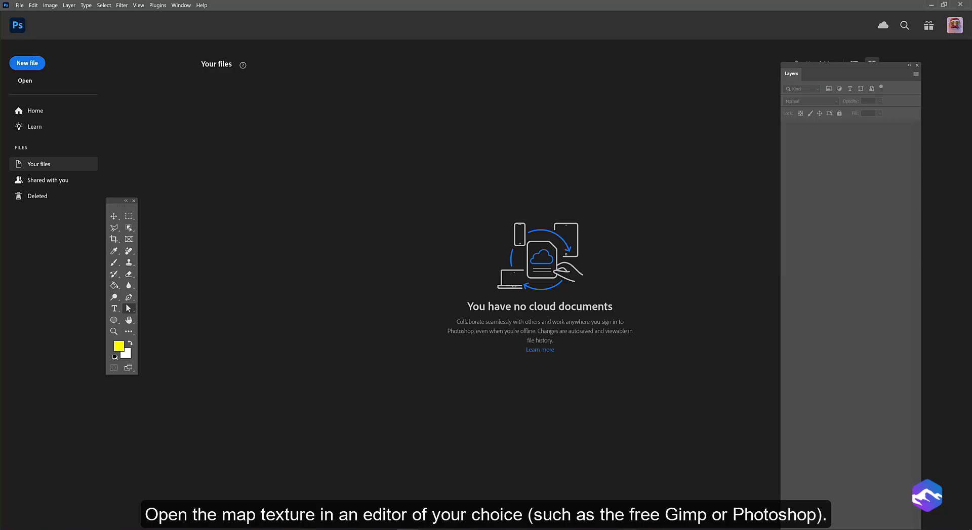
Step: Drag map_texture.png from the Downloads folder into Photoshop to open it
click(594, 484)
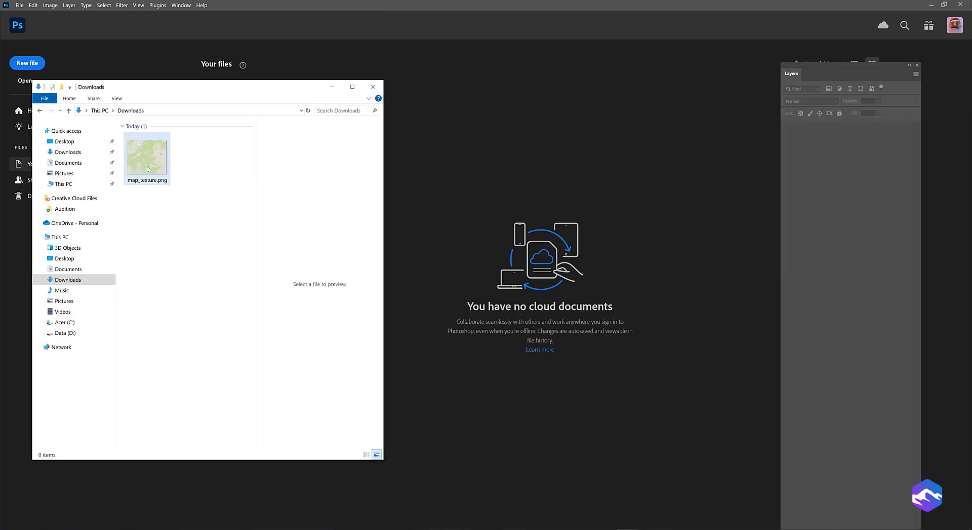
drag(145, 163, 491, 193)
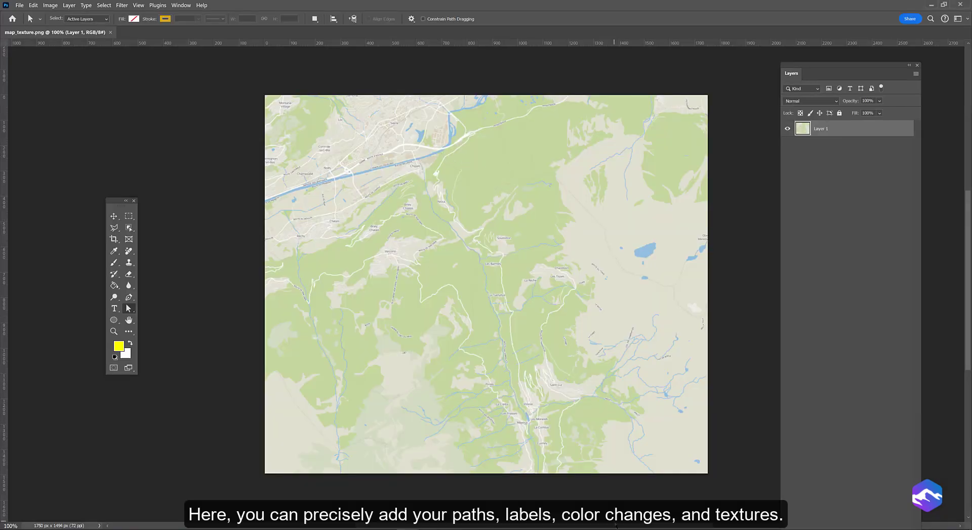
Step: Place the mossy green watercolor texture as a layer stretched to cover the whole canvas
mouse_move(629, 527)
click(657, 501)
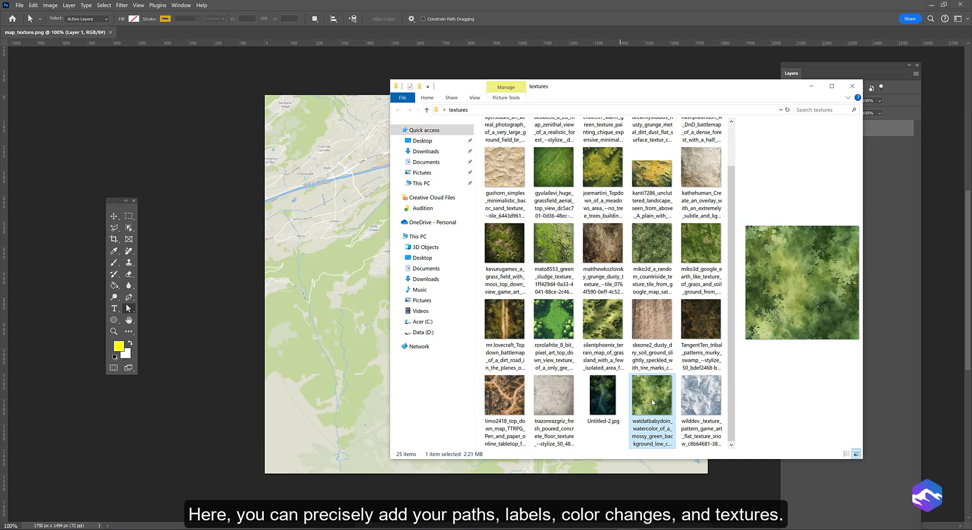
drag(650, 425, 347, 260)
alt+drag(615, 284, 707, 285)
shift+drag(293, 284, 261, 284)
key(Return)
Step: Hide the watercolor texture layer and set up the pen tool's stroke colour
key(a)
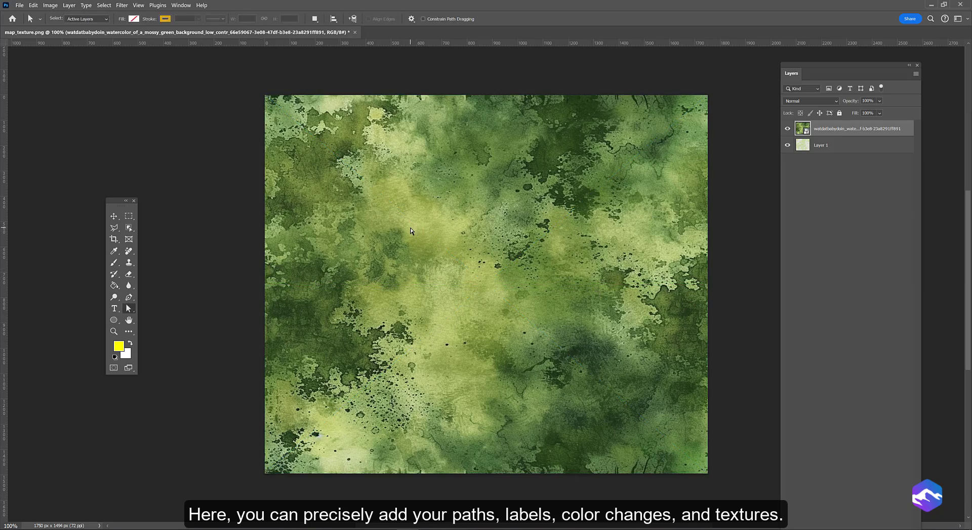
click(787, 128)
key(p)
click(130, 19)
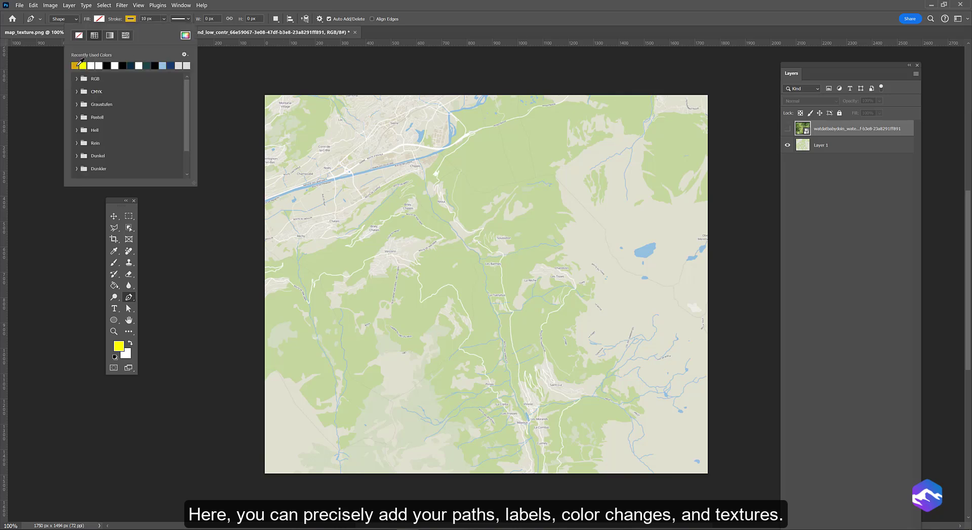
Step: Trace a thick yellow route along the river and eastward through the valley
click(83, 65)
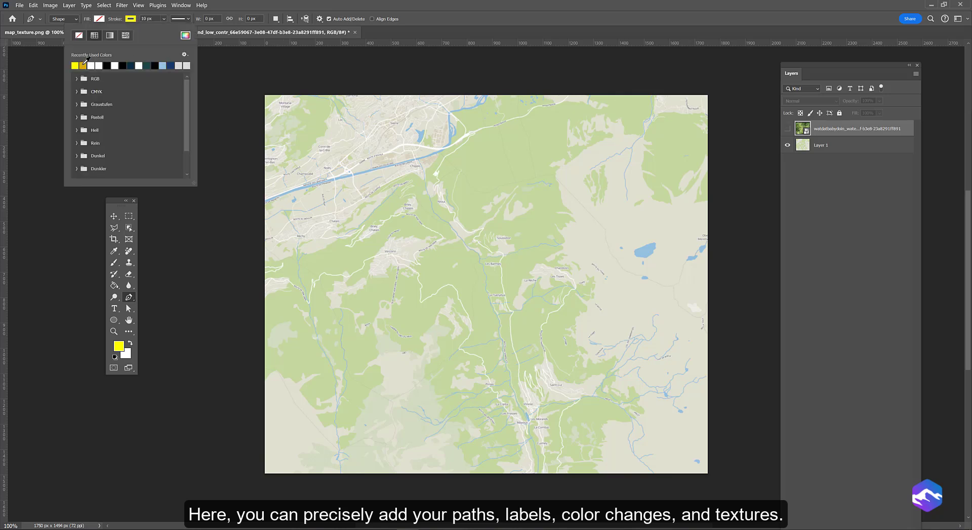
click(305, 186)
drag(418, 161, 427, 169)
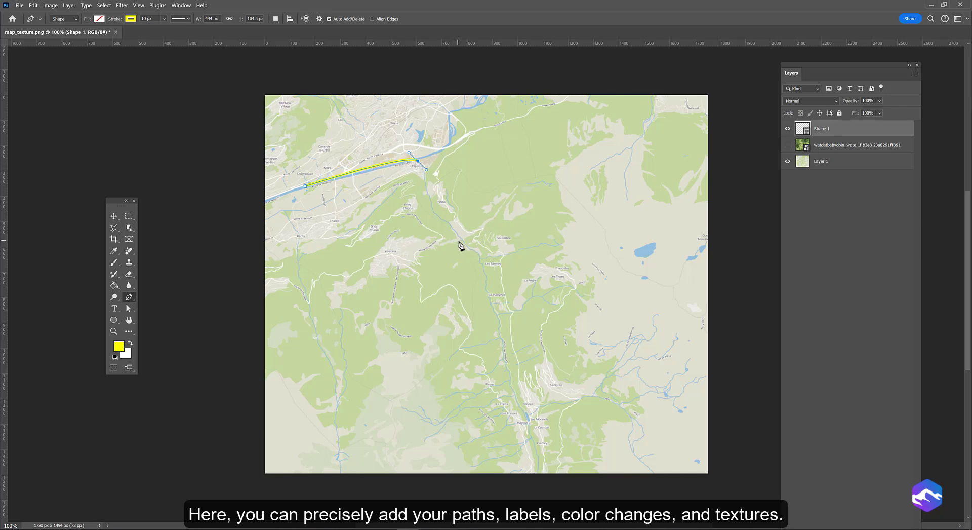
drag(460, 242, 474, 251)
drag(491, 305, 496, 322)
mouse_move(522, 399)
mouse_down()
mouse_move(542, 391)
mouse_move(571, 339)
mouse_move(602, 320)
mouse_up()
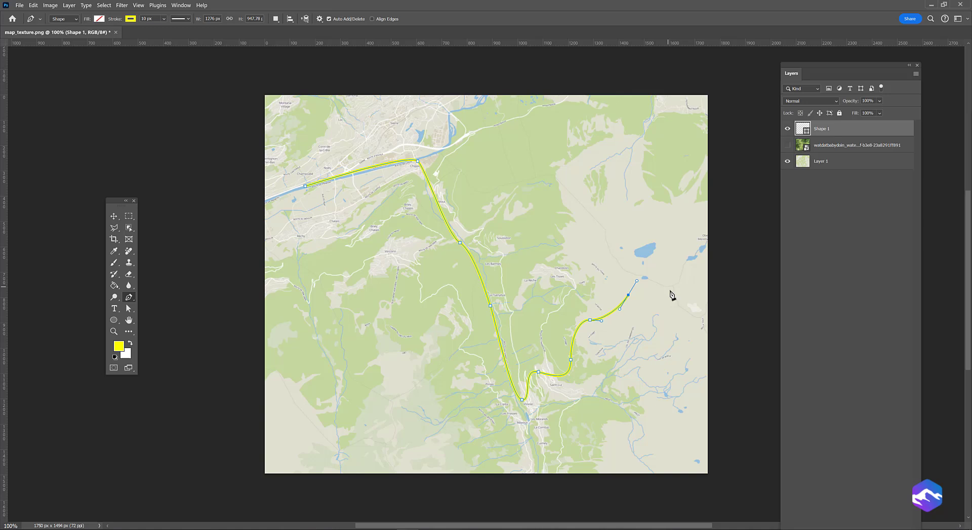
click(673, 289)
Step: Draw a small yellow circle marking the route's western start
click(114, 319)
drag(294, 183, 330, 217)
key(v)
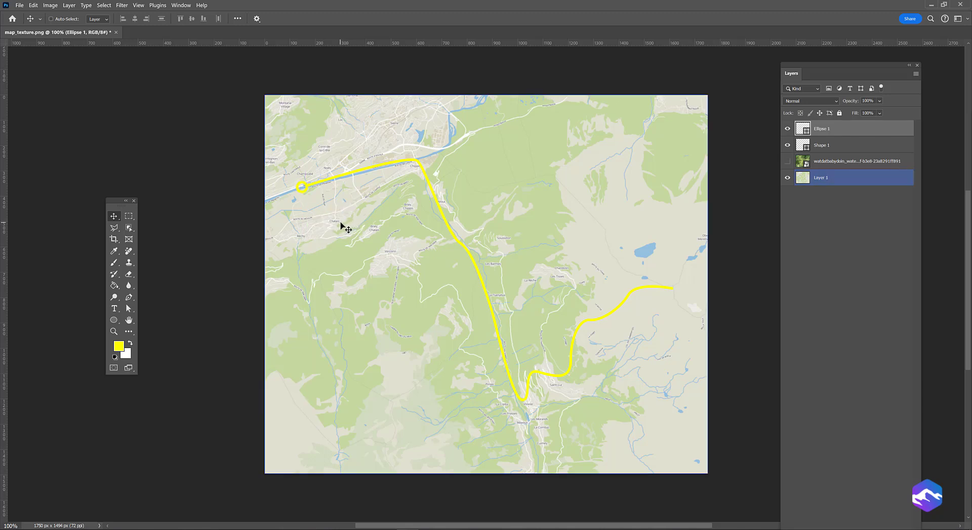
Step: Duplicate the yellow circle to the route's eastern end and add a text box near the start circle
alt+drag(305, 219, 657, 374)
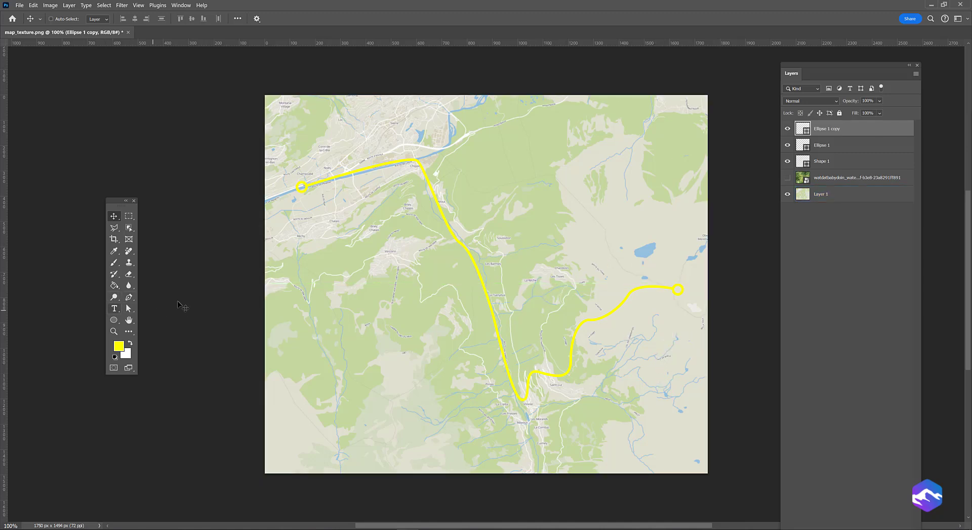
click(114, 307)
drag(287, 156, 319, 171)
Step: Make the Start label black and nudge it down toward the start circle
key(BackSpace)
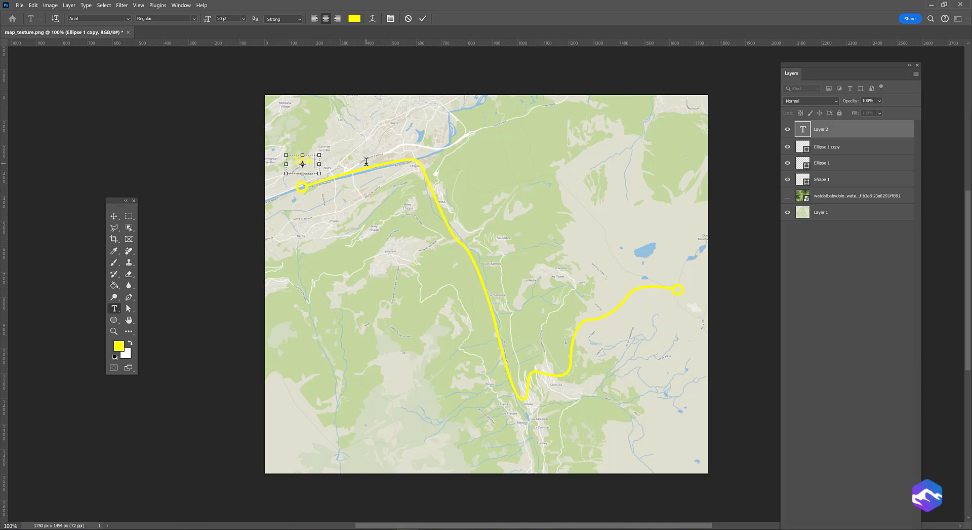
click(424, 19)
click(355, 18)
click(718, 336)
key(Return)
key(v)
drag(354, 238, 356, 250)
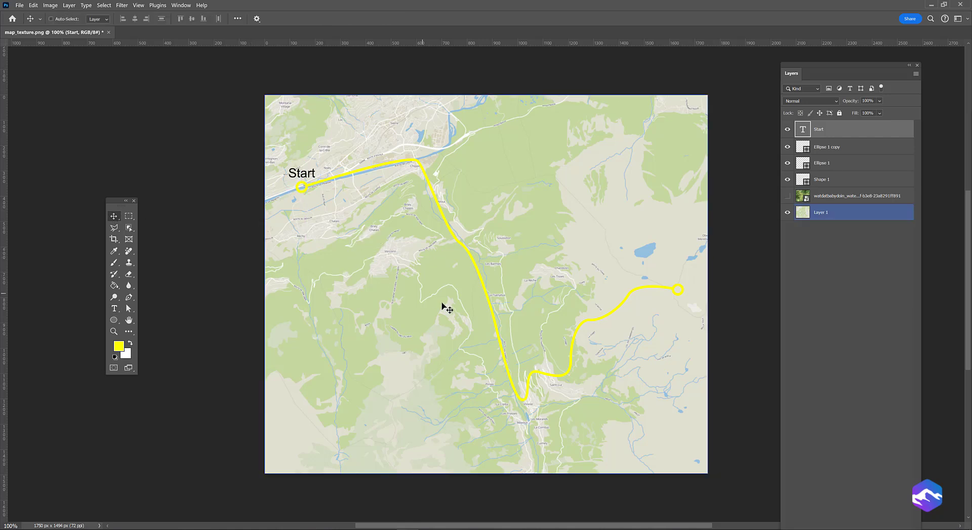
Step: Copy the label to the end circle, reword it 'Finish', and rotate it about 122°
alt+drag(281, 258, 660, 373)
double_click(682, 271)
text(Finish)
drag(661, 279, 648, 280)
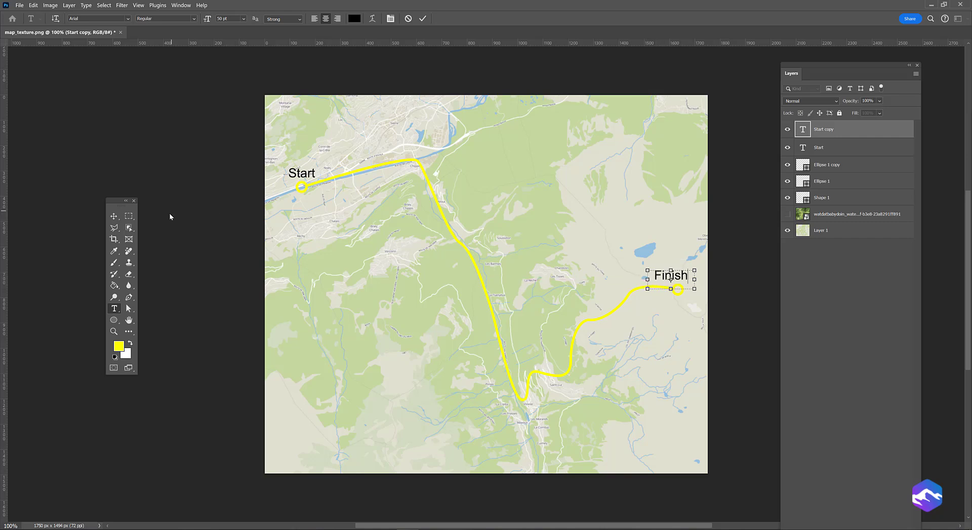
click(114, 216)
key(ctrl+t)
drag(722, 268, 701, 328)
key(Return)
Step: Rotate the Start label below its circle and show the watercolor texture layer again
click(830, 147)
key(ctrl+t)
drag(526, 177, 239, 196)
key(Return)
drag(366, 223, 377, 247)
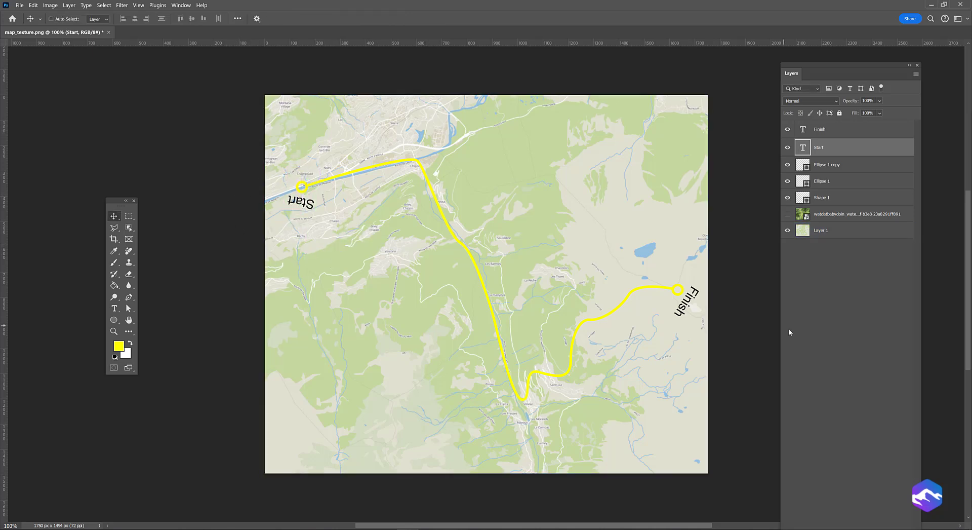
click(789, 215)
Step: Change both Start and Finish labels to white (ffffff)
shift+click(831, 129)
click(129, 308)
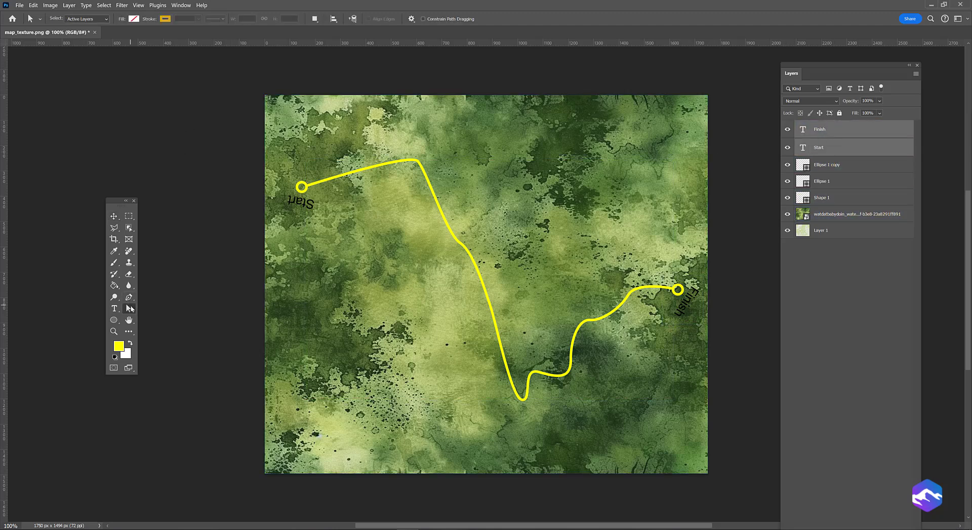
key(t)
click(355, 19)
text(ffffff)
key(Return)
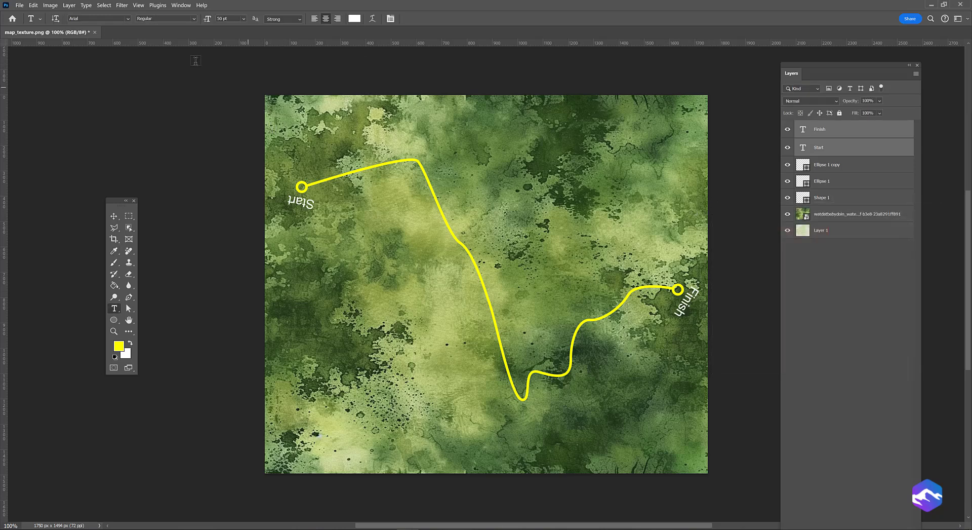
Step: Export the image for web, replacing map_texture.png in Downloads
key(ctrl+alt+shift+s)
click(477, 371)
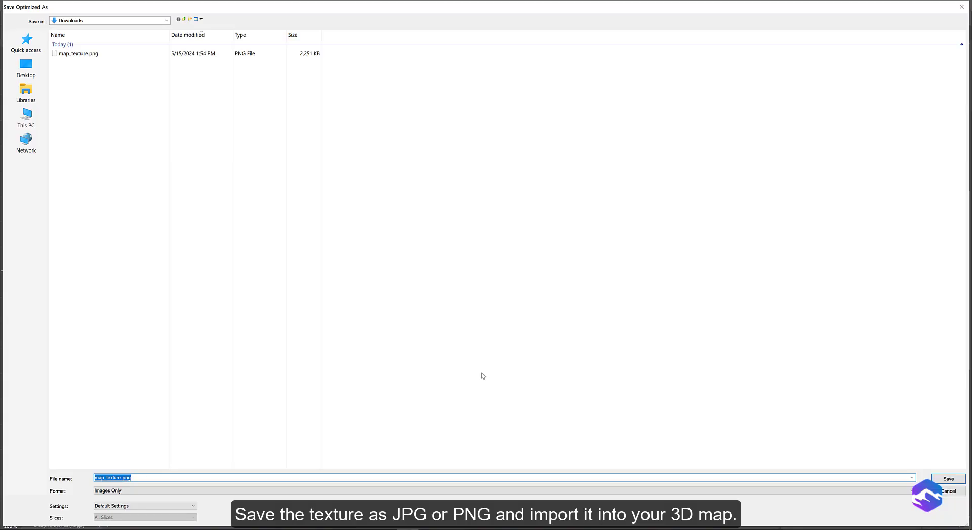
double_click(81, 54)
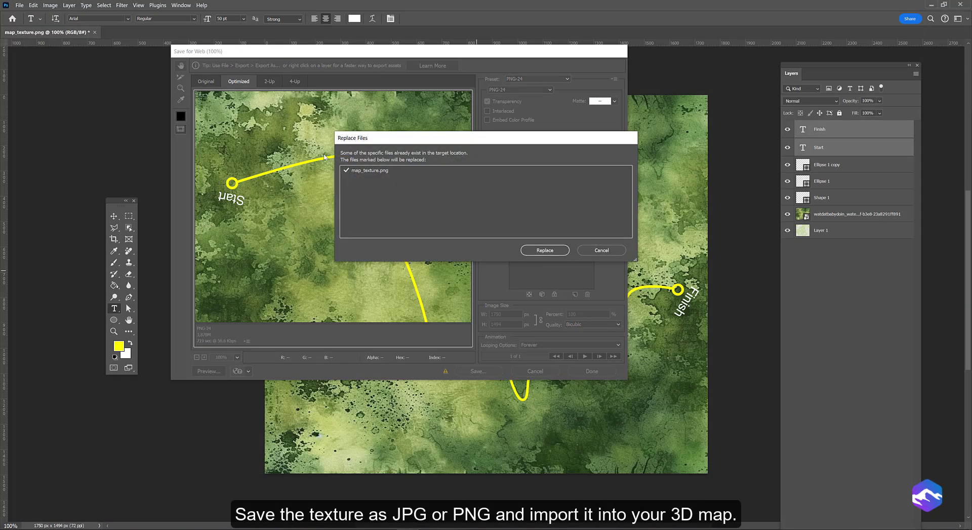
click(537, 252)
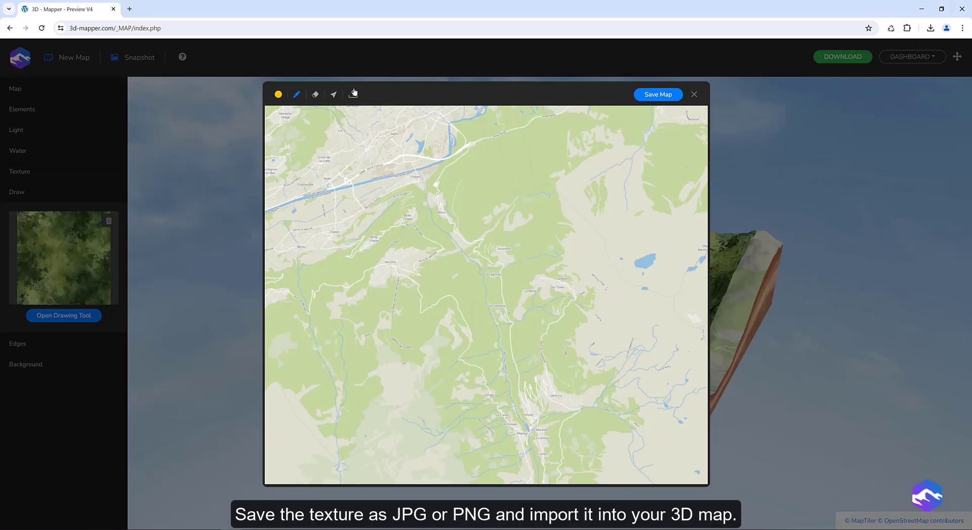
Step: Load the edited map_texture.png from Downloads as the map image and save it to the terrain
click(353, 93)
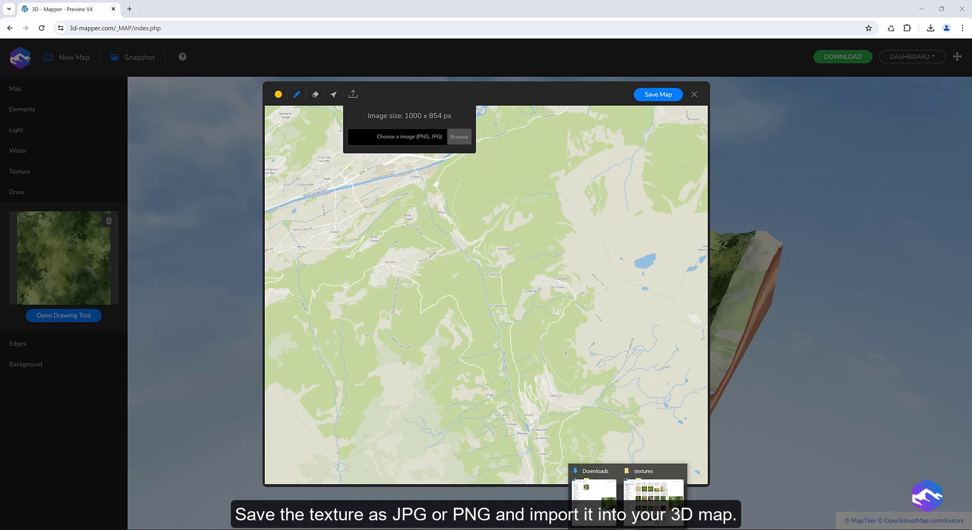
click(608, 506)
drag(146, 152, 444, 139)
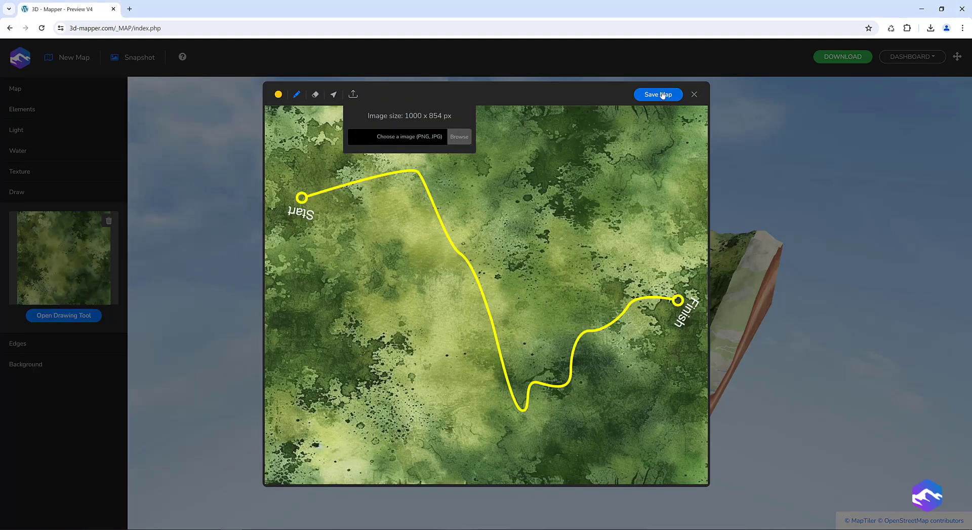
click(664, 95)
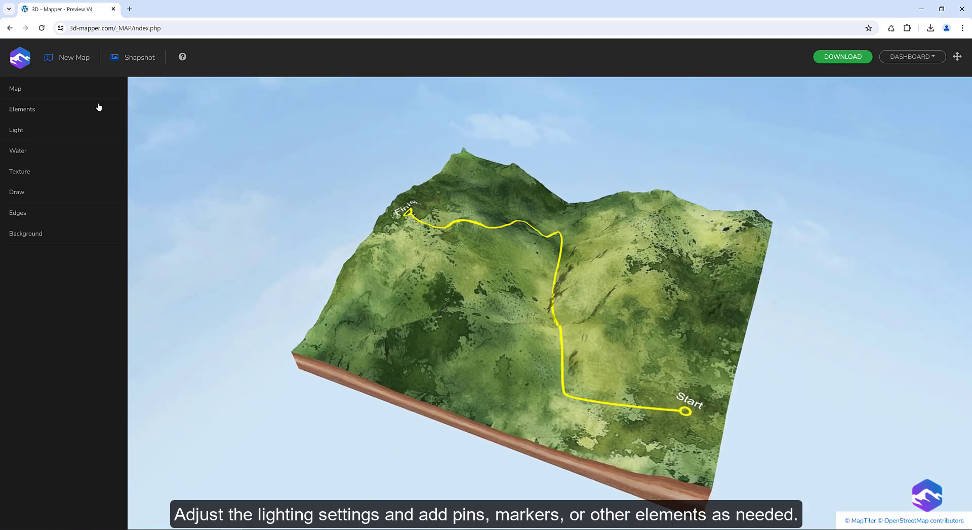
Step: Adjust the light direction sliders to X 52 and Y -13
click(20, 132)
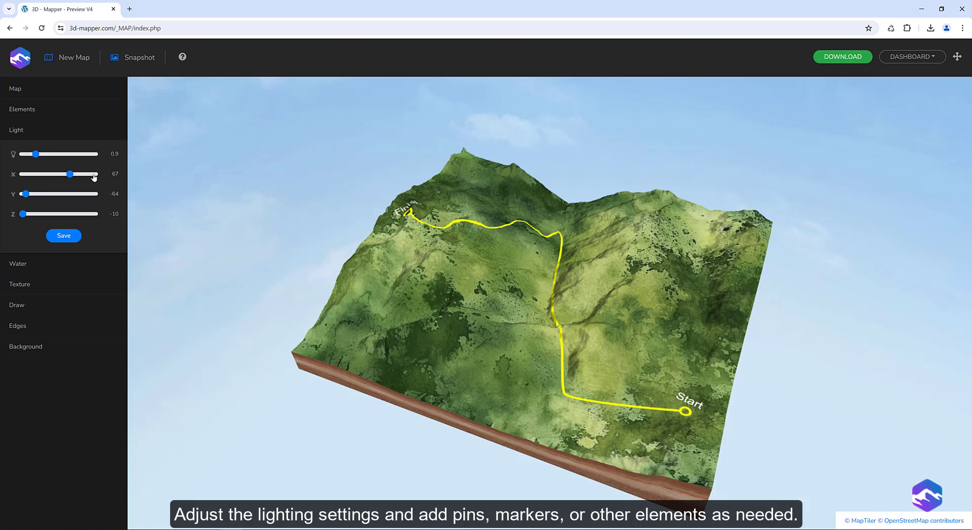
drag(94, 176, 79, 183)
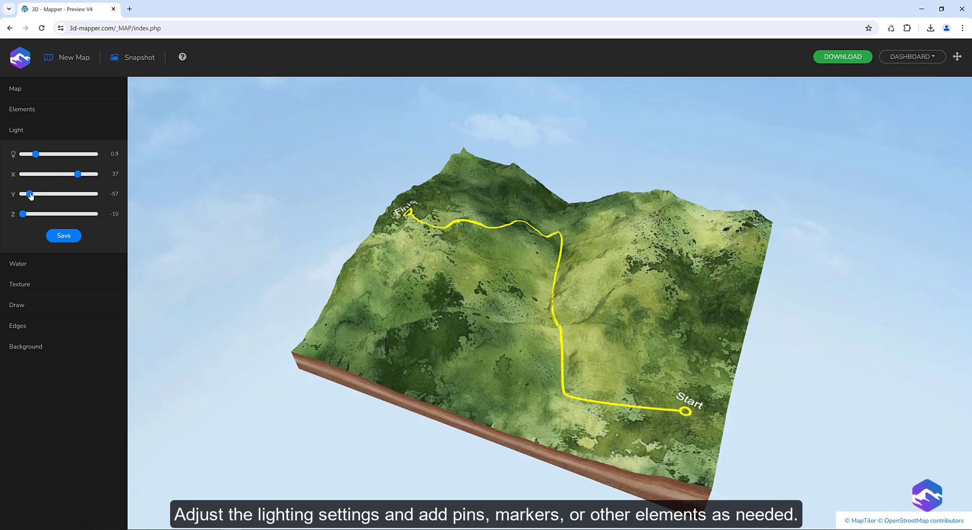
drag(77, 175, 87, 176)
mouse_move(32, 194)
mouse_down()
mouse_move(53, 196)
mouse_move(82, 178)
mouse_up()
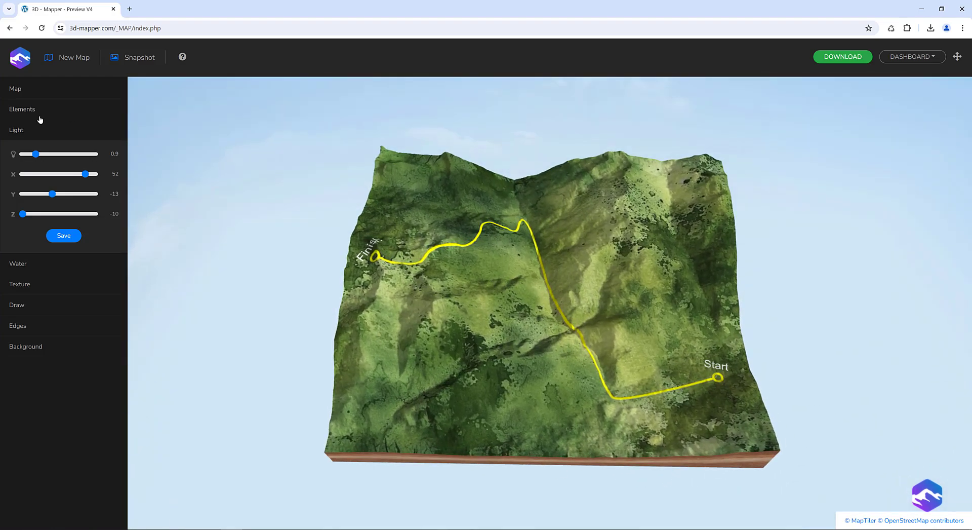
Step: Place red flag pins at the Finish and Start circles and save the map
click(23, 109)
click(38, 155)
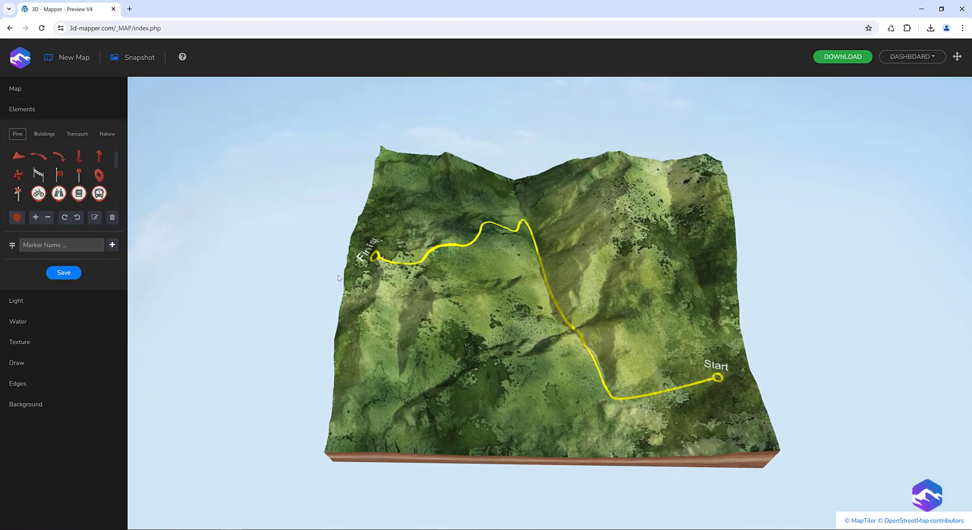
click(375, 258)
click(60, 175)
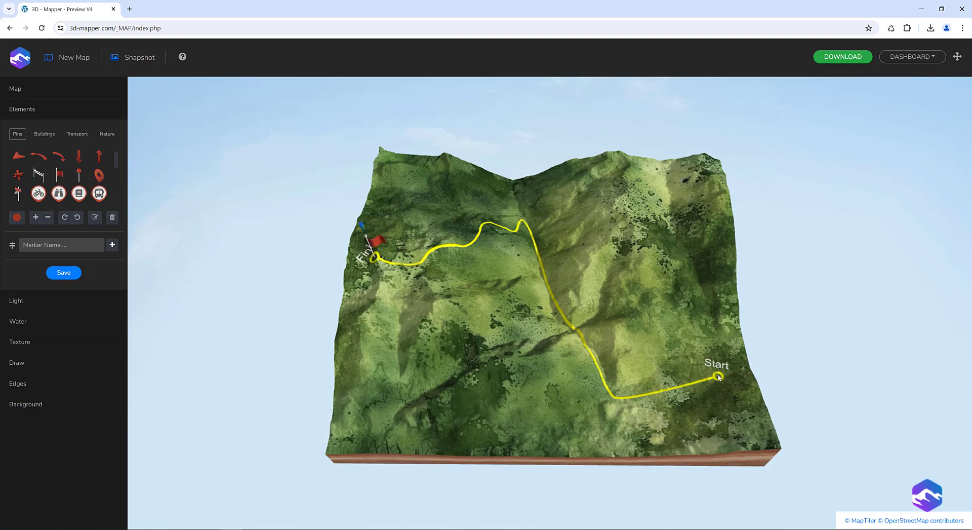
click(60, 175)
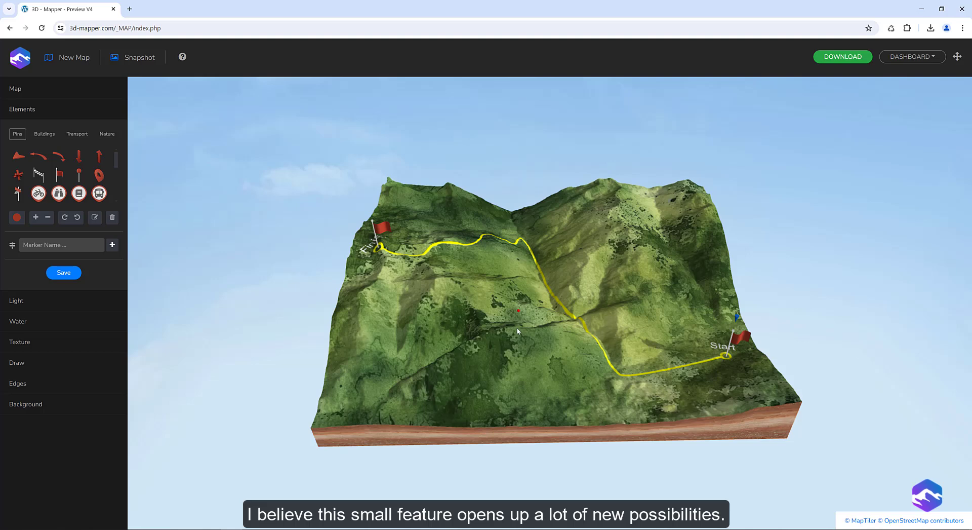
click(65, 273)
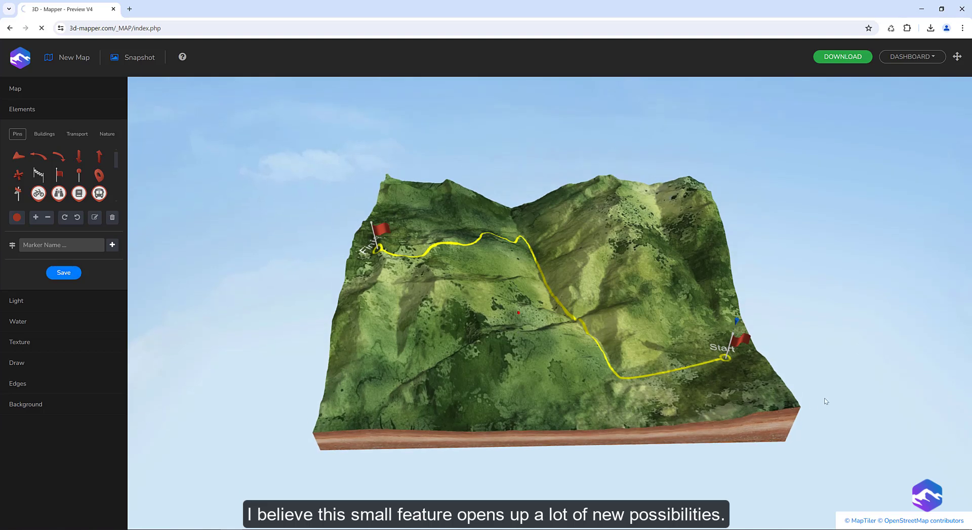